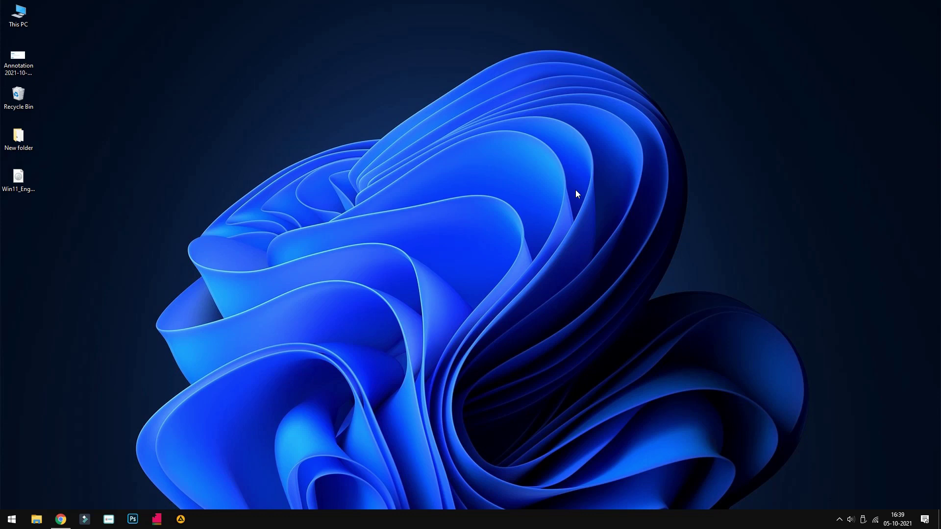
# Check under This PC in File Explorer that the USB drive is connected, and close the window
pyautogui.press('super+e')
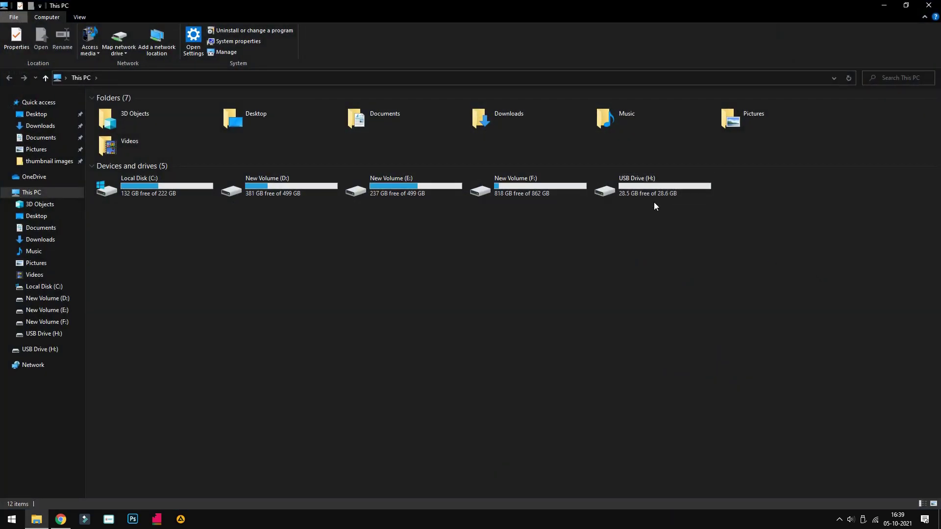
pyautogui.hotkey('alt', 'F4')
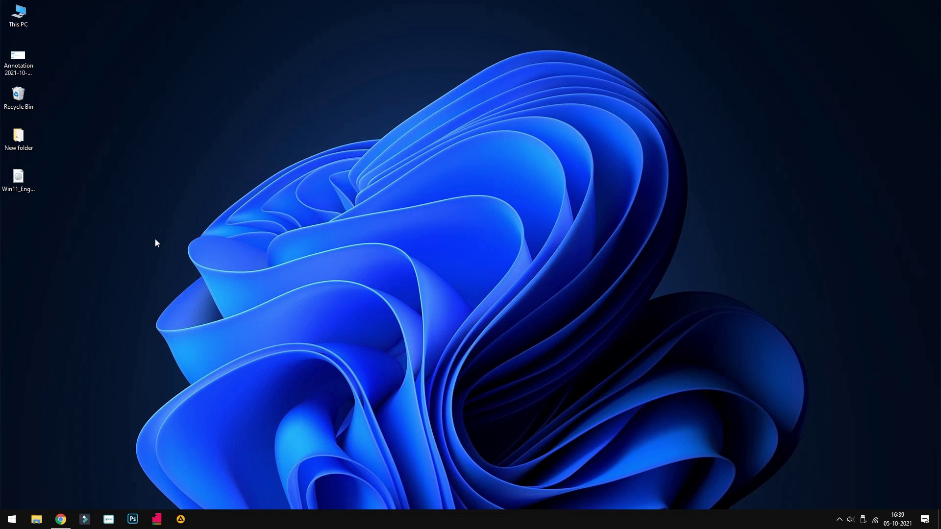
# Switch to Chrome and request the Windows 11 disk image (ISO) on Microsoft's Download Windows 11 page
pyautogui.click(61, 519)
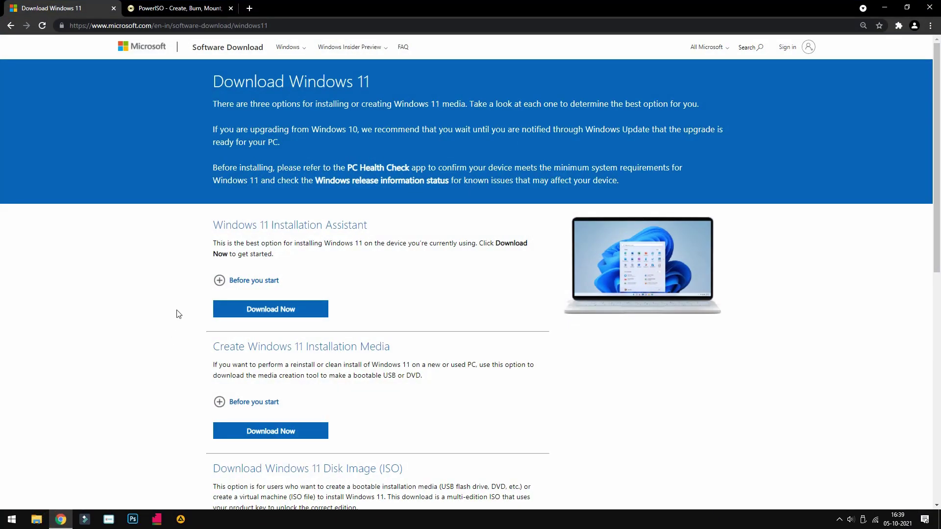
pyautogui.scroll(-1, 330, 280)
pyautogui.scroll(-2, 328, 298)
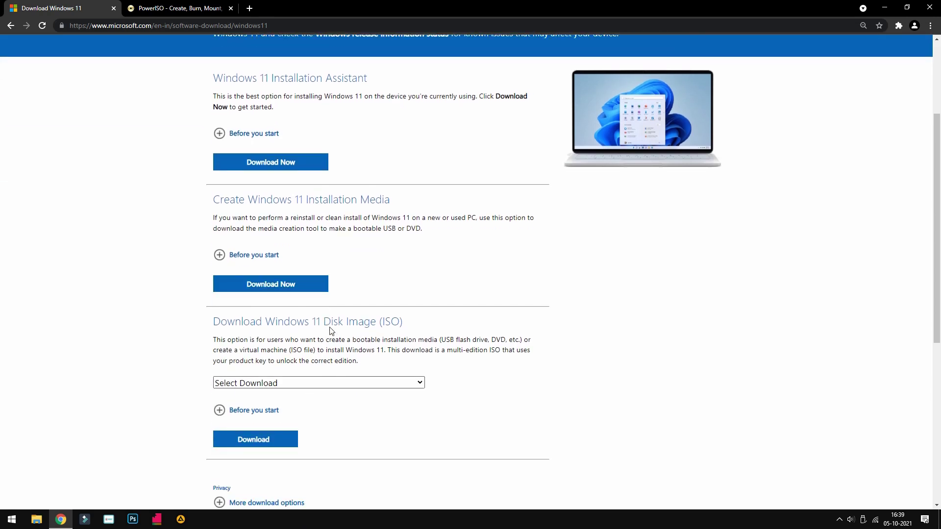
pyautogui.click(334, 383)
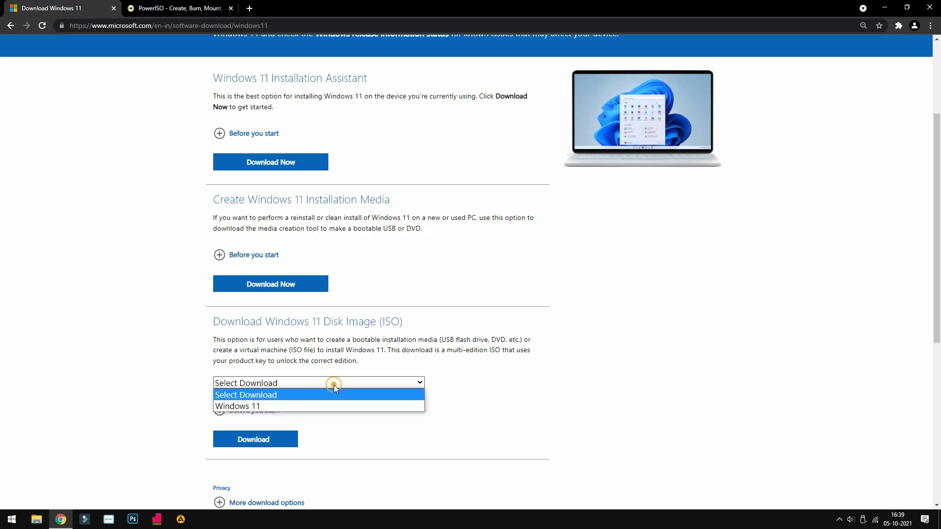
pyautogui.click(320, 407)
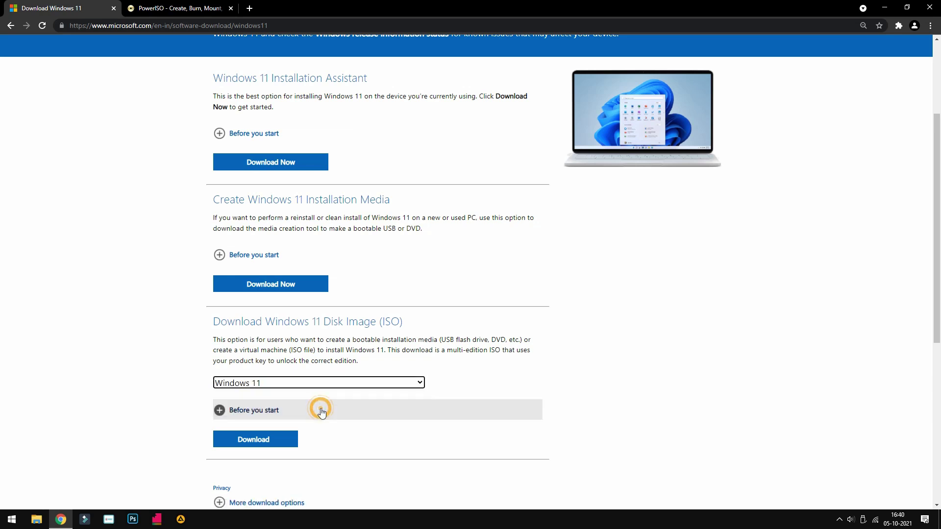
pyautogui.scroll(-2, 294, 402)
pyautogui.click(265, 343)
pyautogui.scroll(-4, 264, 343)
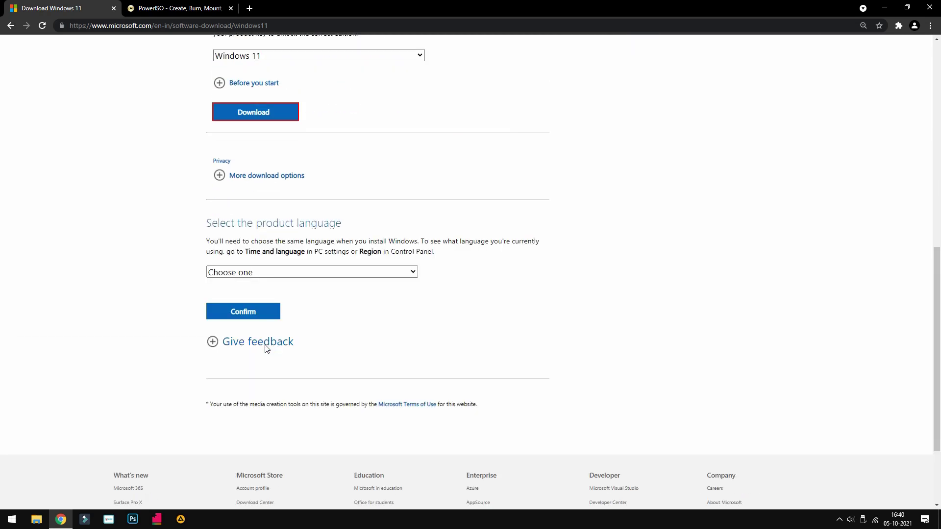
# Confirm English as the product language and start the 64-bit Windows 11 download
pyautogui.click(266, 271)
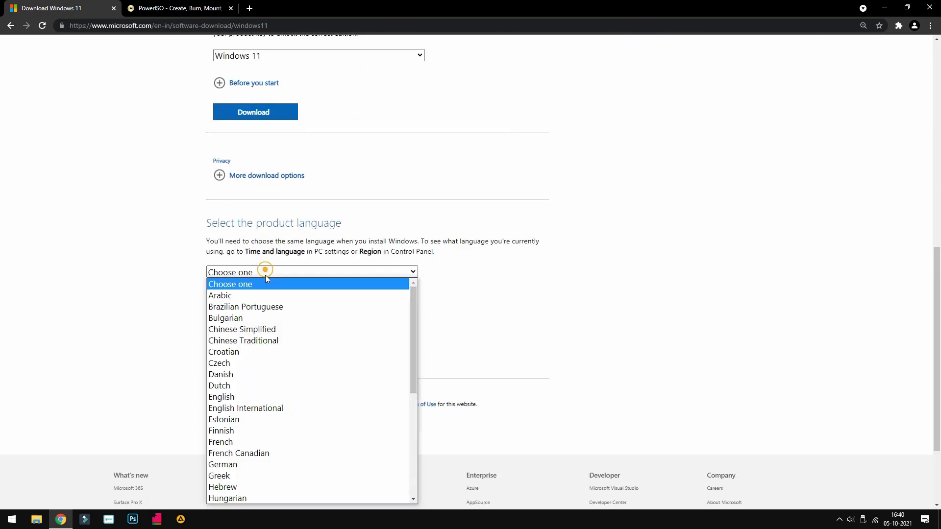
pyautogui.click(246, 397)
pyautogui.click(262, 317)
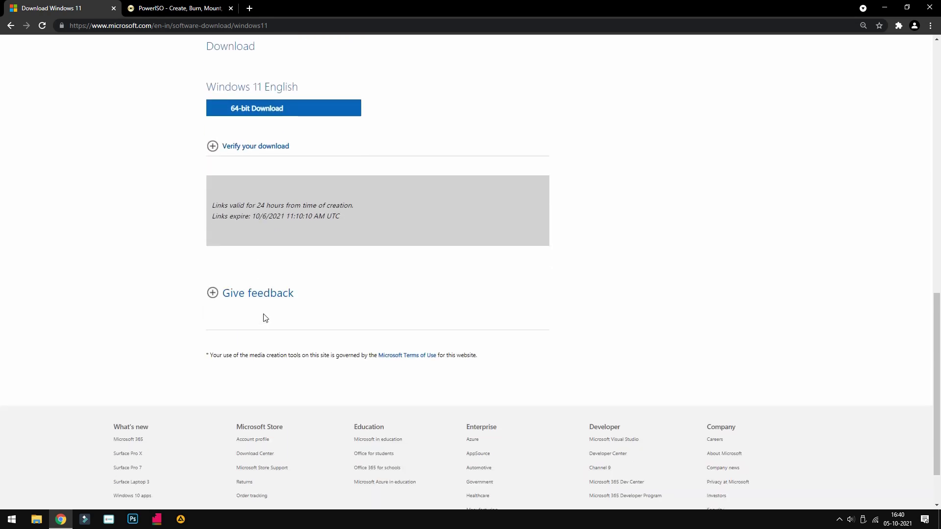
pyautogui.scroll(2, 257, 238)
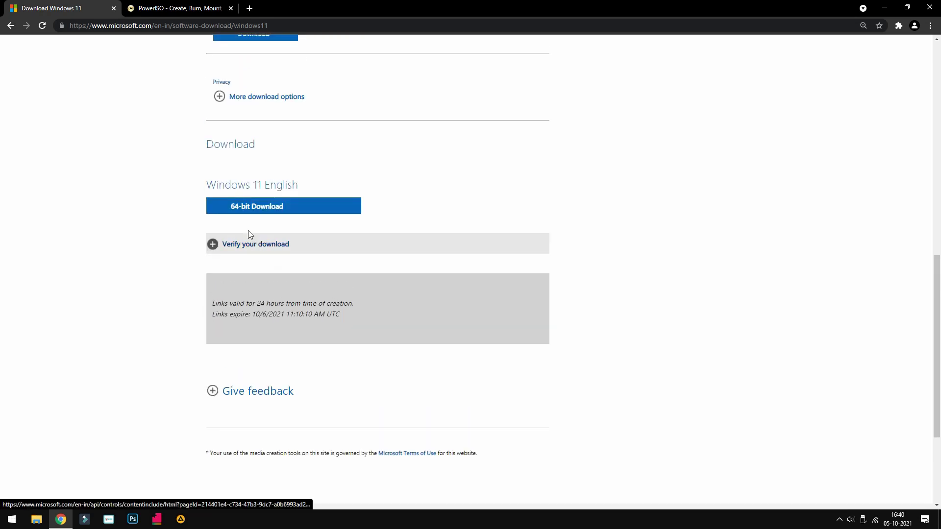
pyautogui.click(267, 209)
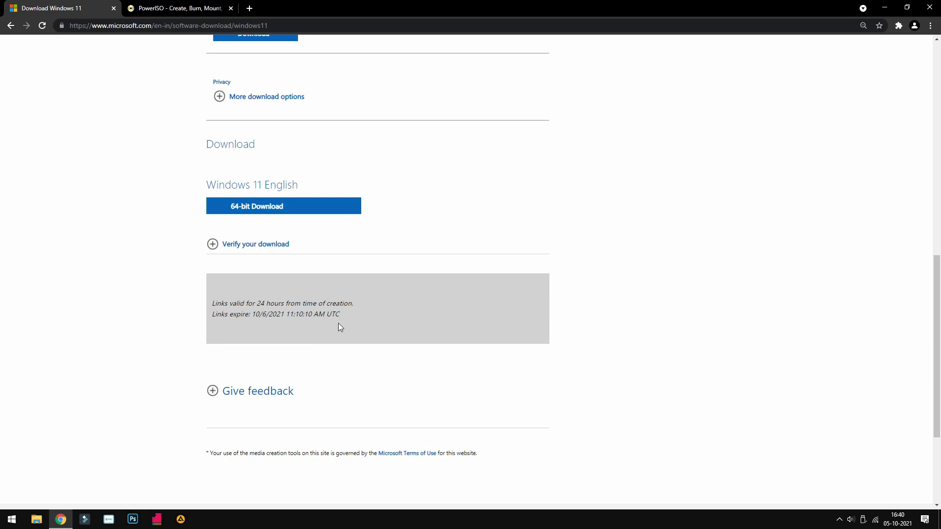
pyautogui.click(285, 217)
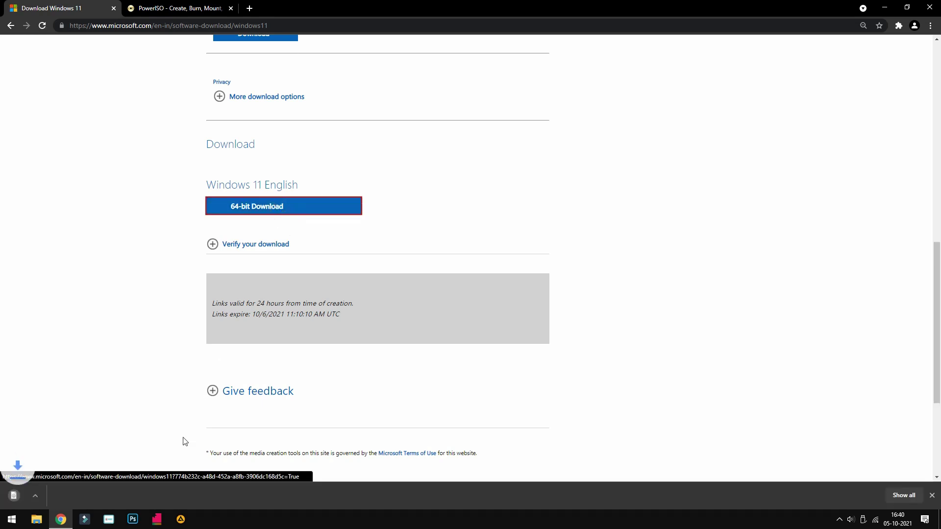
# Pause the Win11_English_x64.iso download, dismiss the downloads bar and minimize the browser
pyautogui.click(104, 496)
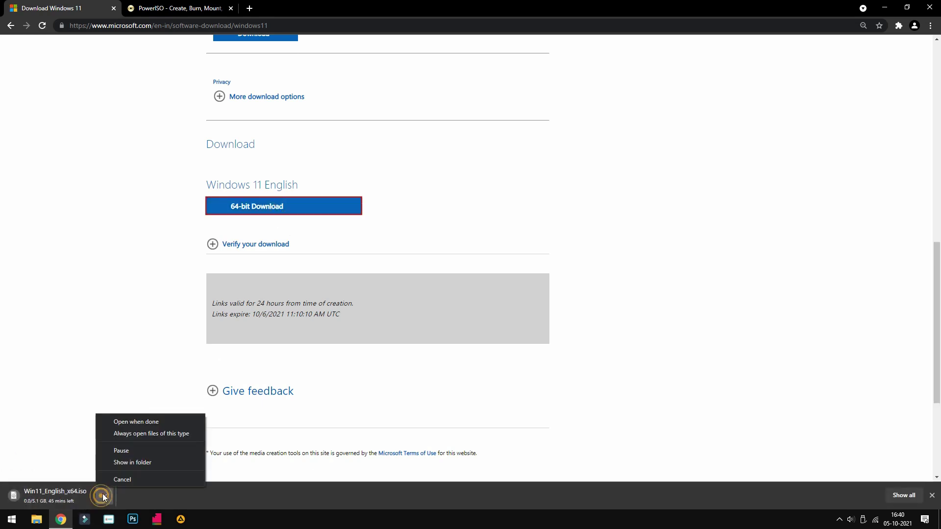
pyautogui.click(119, 451)
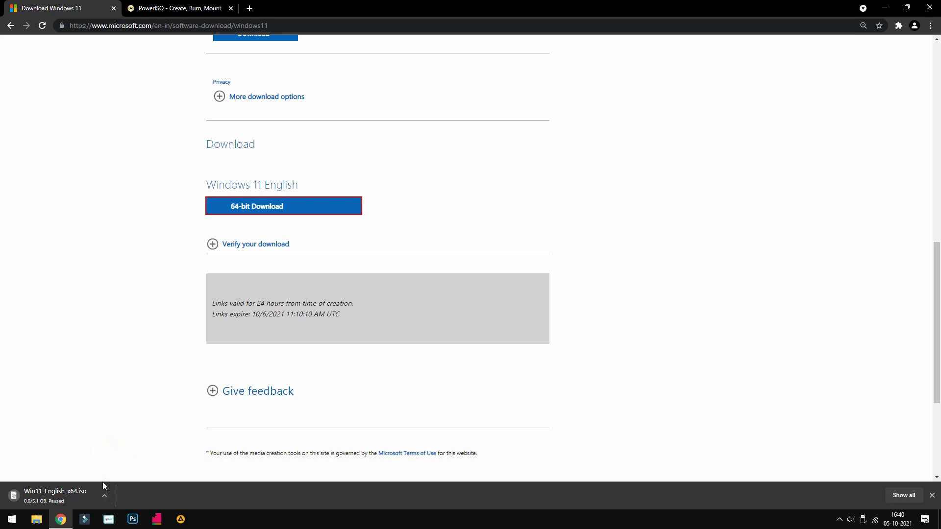
pyautogui.click(932, 495)
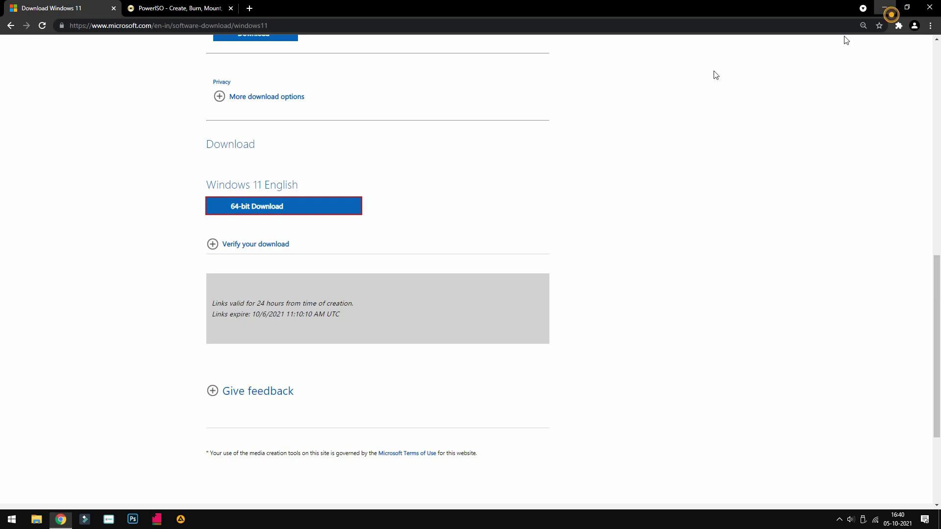
pyautogui.click(884, 7)
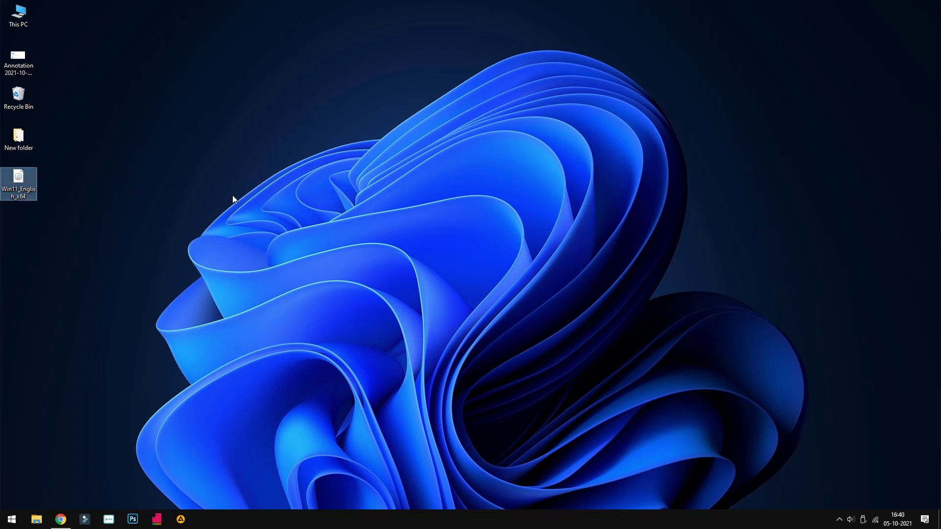
# Return to Chrome and download PowerISO v8.0 (64-bit) from the open PowerISO website
pyautogui.click(61, 519)
pyautogui.scroll(2, 201, 294)
pyautogui.click(217, 14)
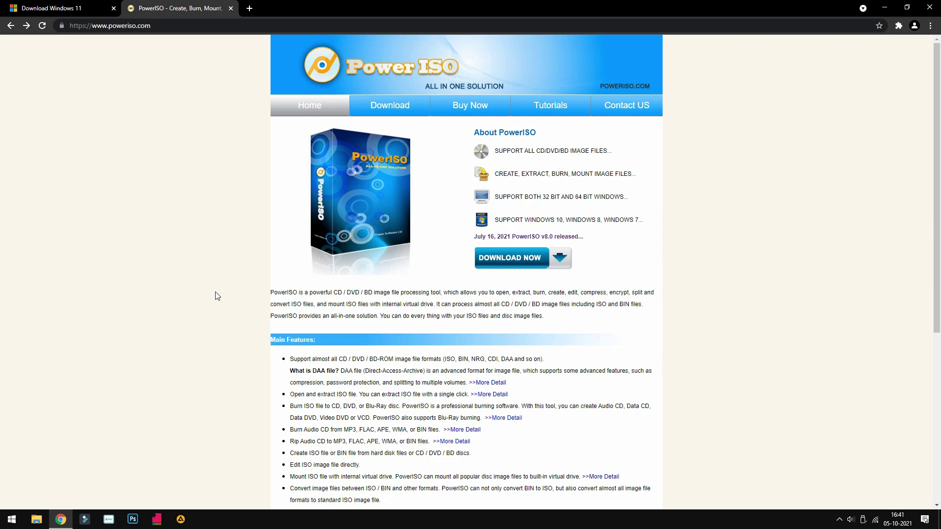
pyautogui.click(519, 260)
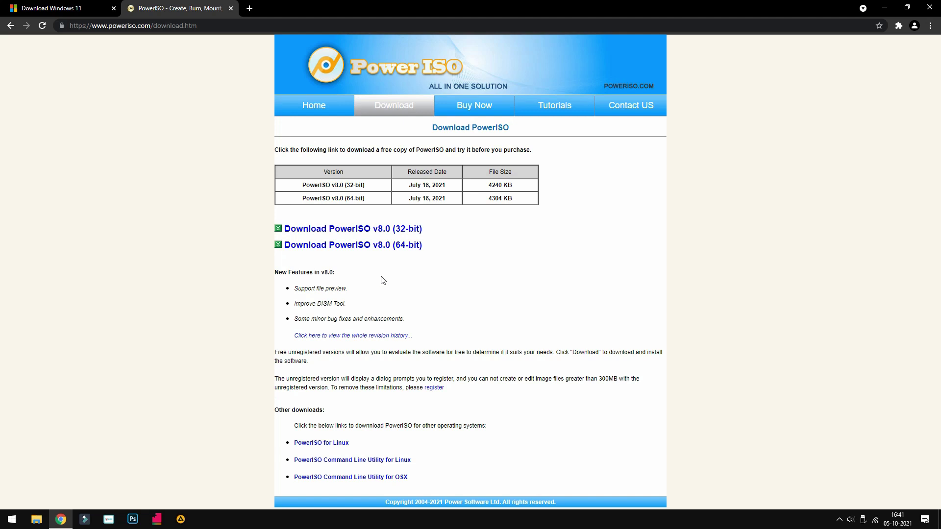
pyautogui.click(362, 251)
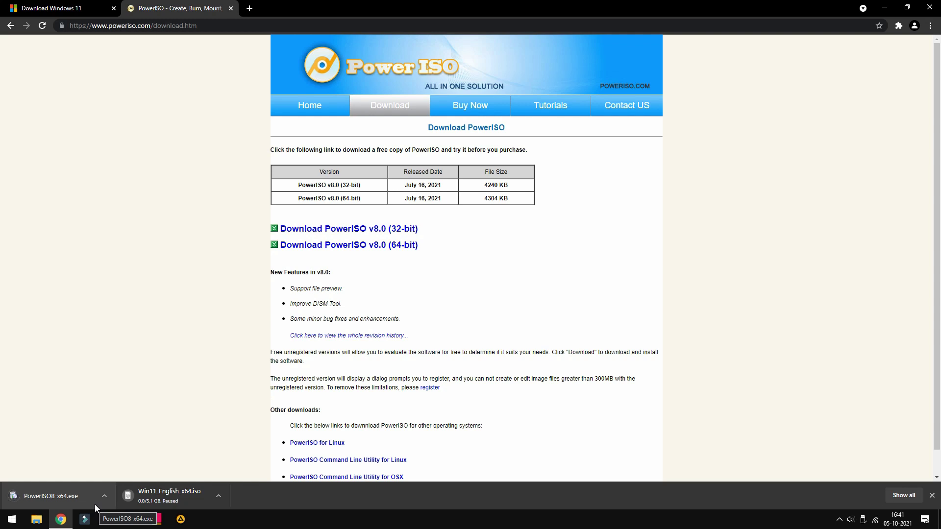
# Install PowerISO 8.0 from PowerISO8-x64.exe with the default options, and close the thank-you page it opens
pyautogui.click(60, 498)
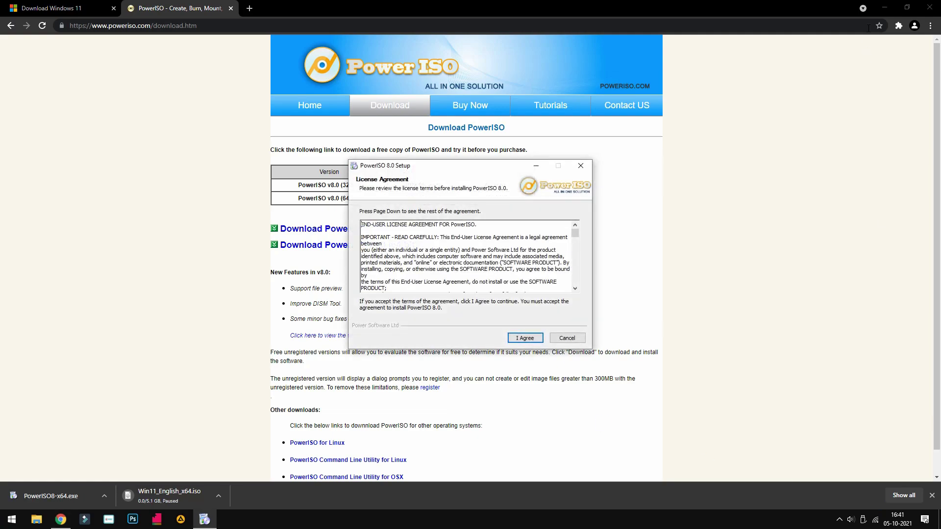
pyautogui.click(885, 8)
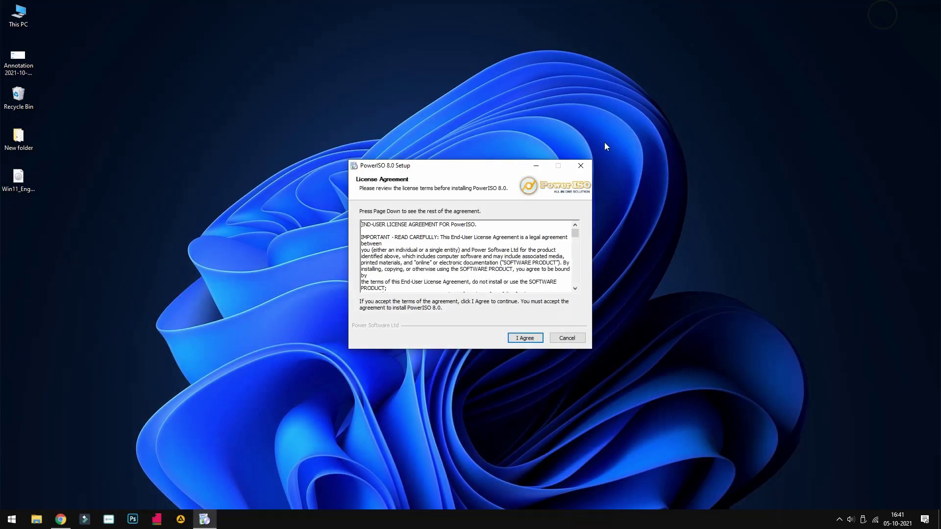
pyautogui.click(516, 339)
pyautogui.click(517, 339)
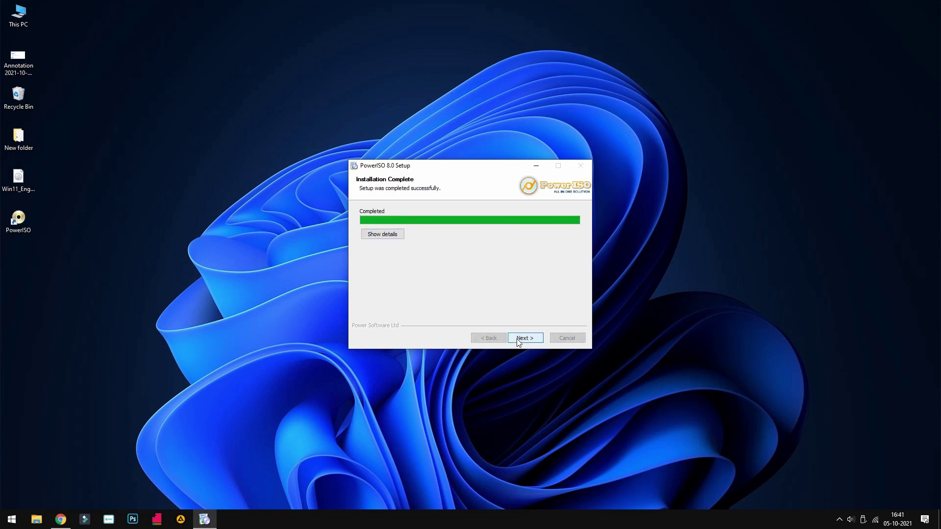
pyautogui.click(517, 339)
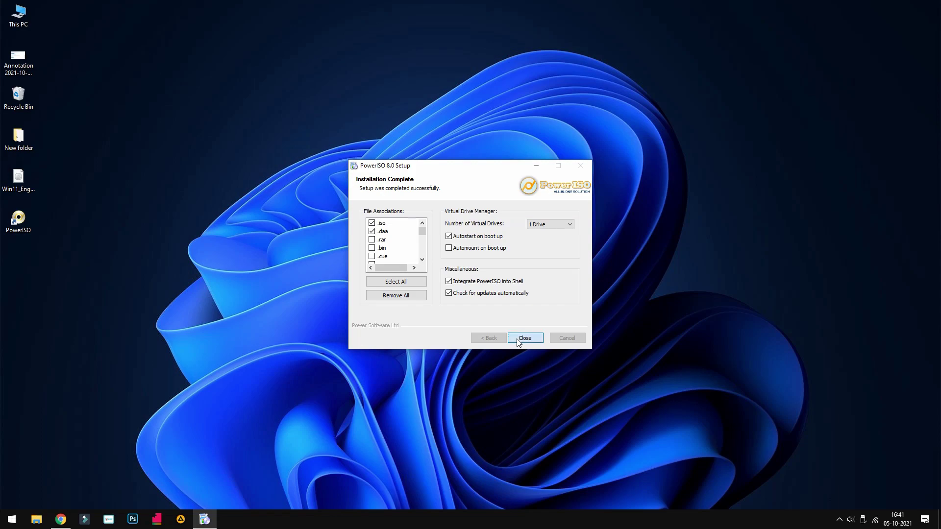
pyautogui.click(518, 339)
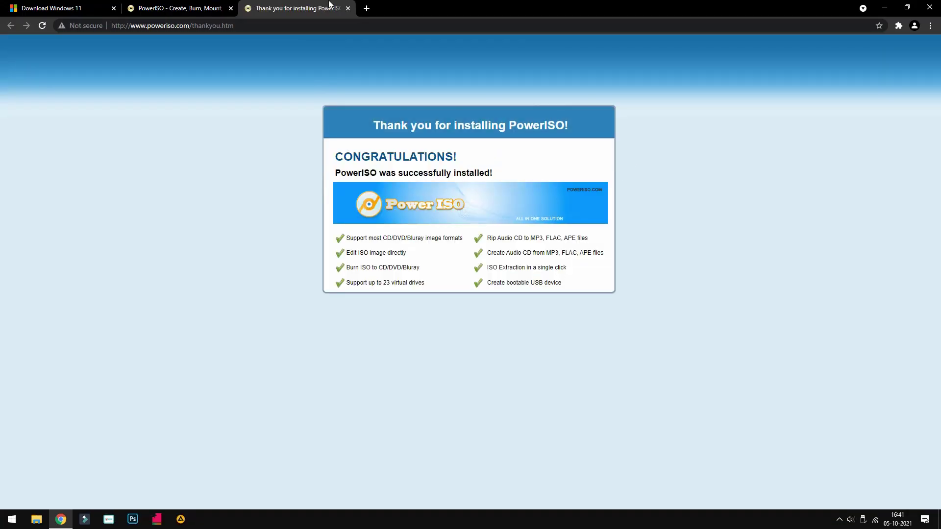
pyautogui.click(347, 8)
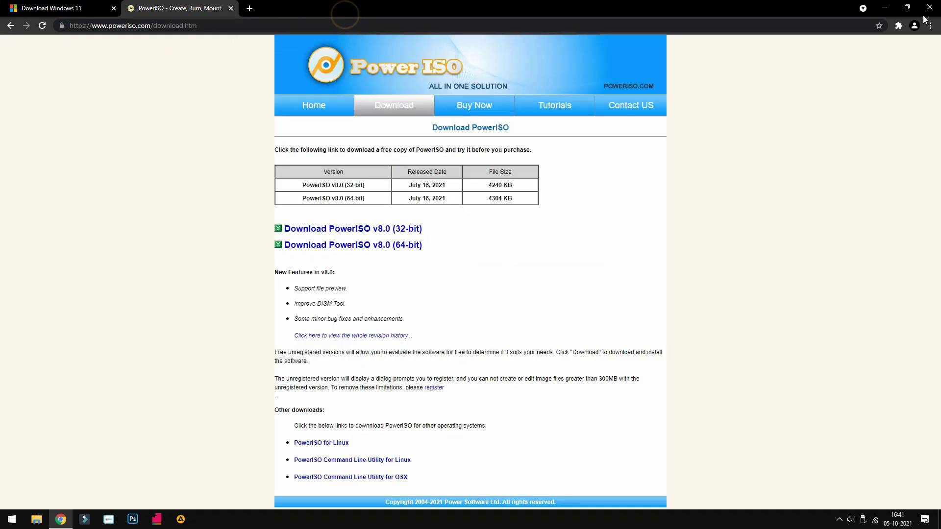
pyautogui.click(879, 10)
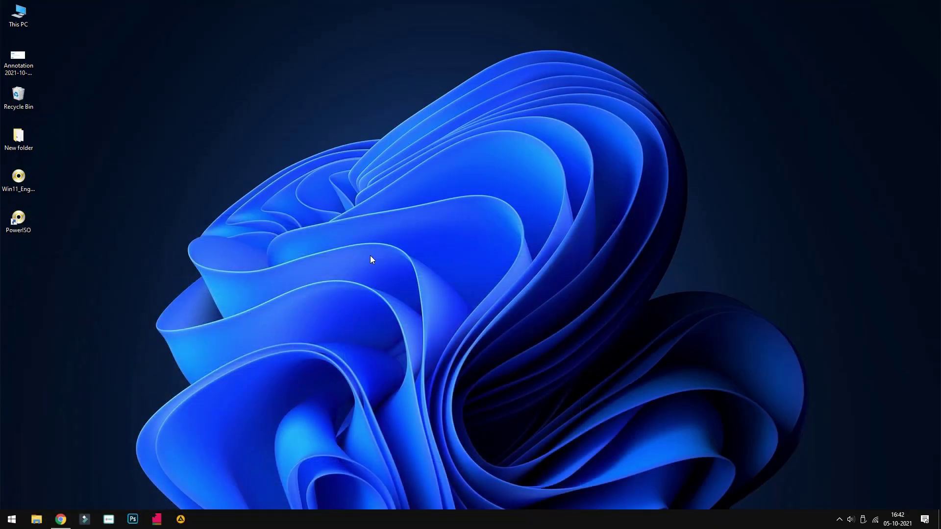
# Launch the PowerISO trial version and open the Create bootable USB drive tool with administrator rights
pyautogui.doubleClick(28, 218)
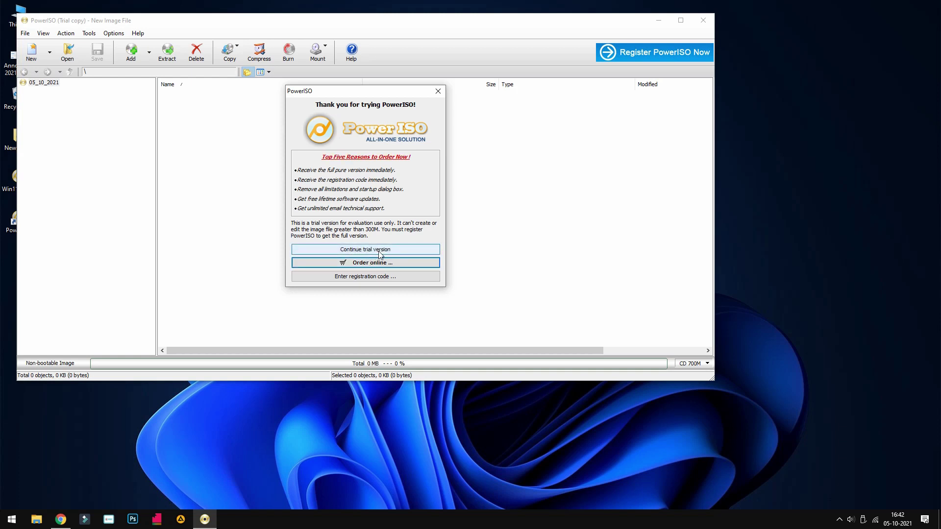
pyautogui.click(380, 252)
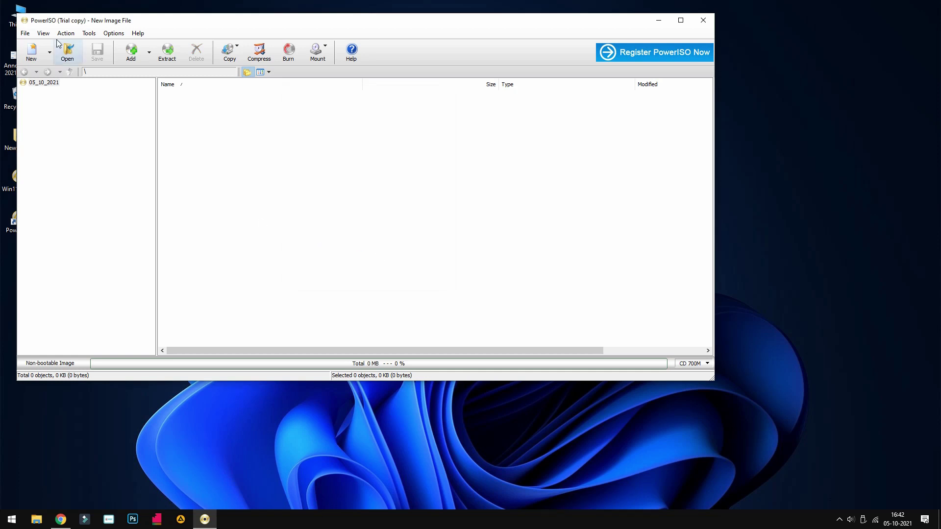
pyautogui.click(89, 39)
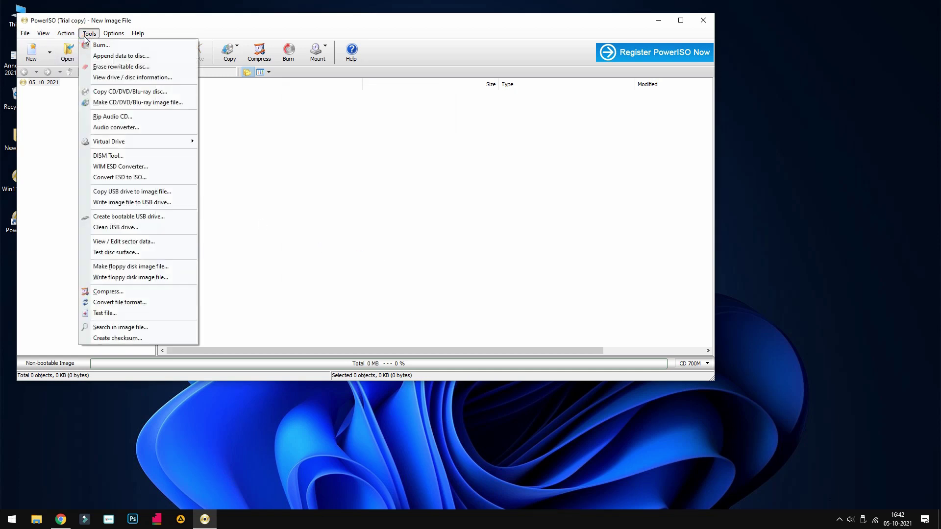
pyautogui.click(107, 218)
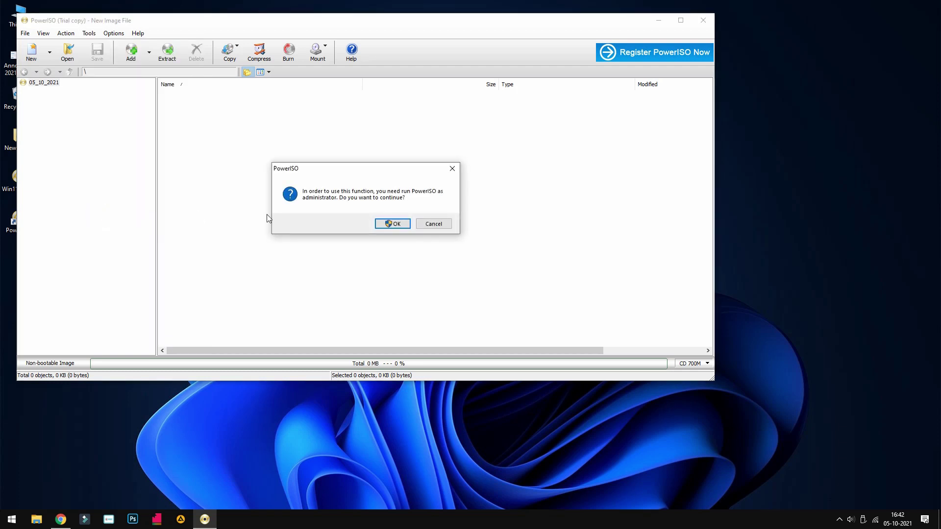
pyautogui.click(390, 223)
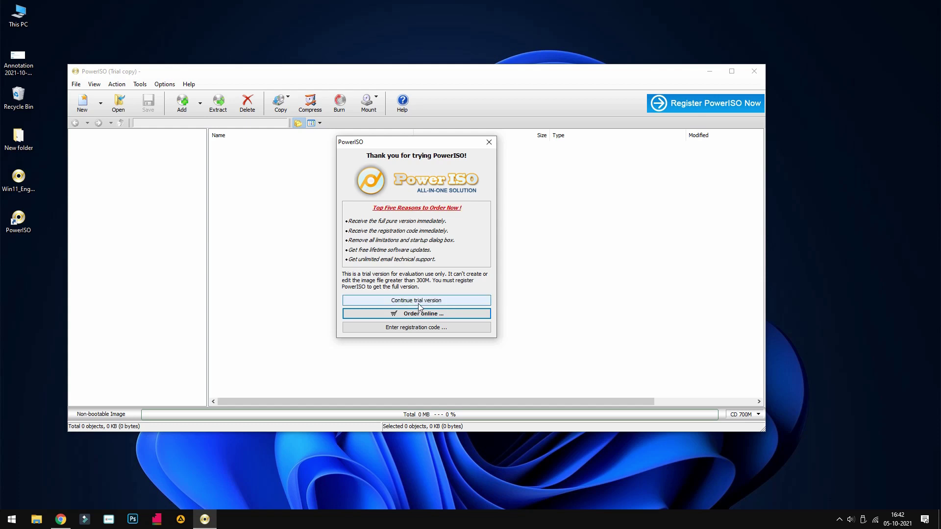
pyautogui.click(419, 305)
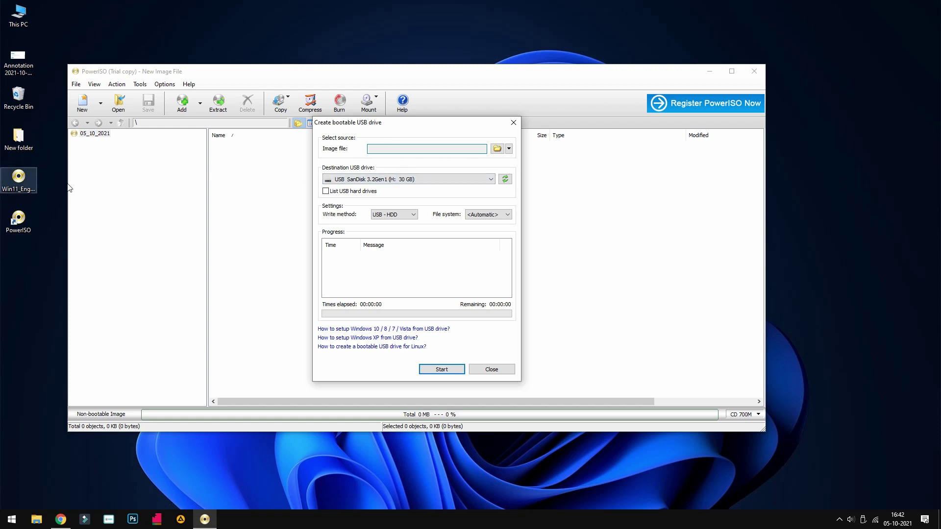
# Load Win11_English_x64 from the Desktop as the source image file for the bootable USB drive
pyautogui.click(497, 149)
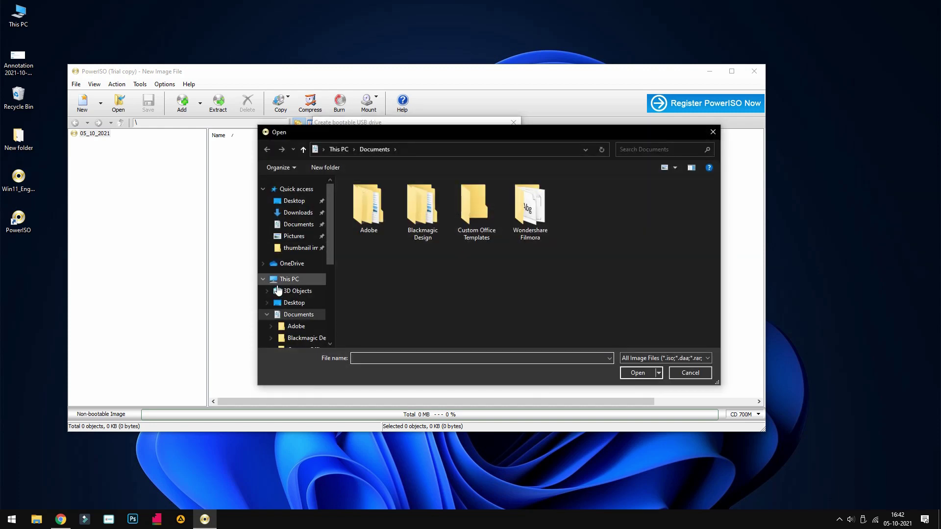
pyautogui.click(293, 303)
pyautogui.click(427, 205)
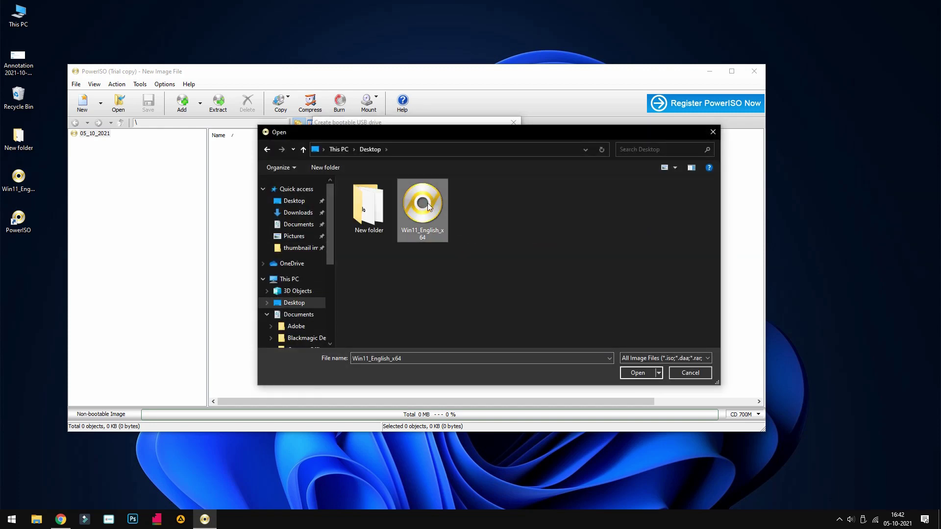
pyautogui.click(638, 374)
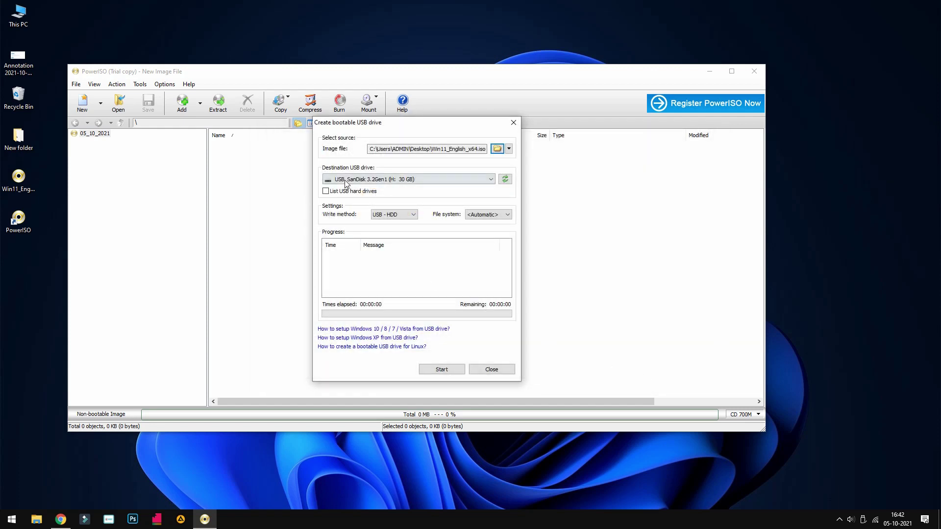
# Choose the SanDisk 3.2Gen1 (H: 30 GB) as the destination USB drive and start writing the image, agreeing to overwrite all its data
pyautogui.click(392, 182)
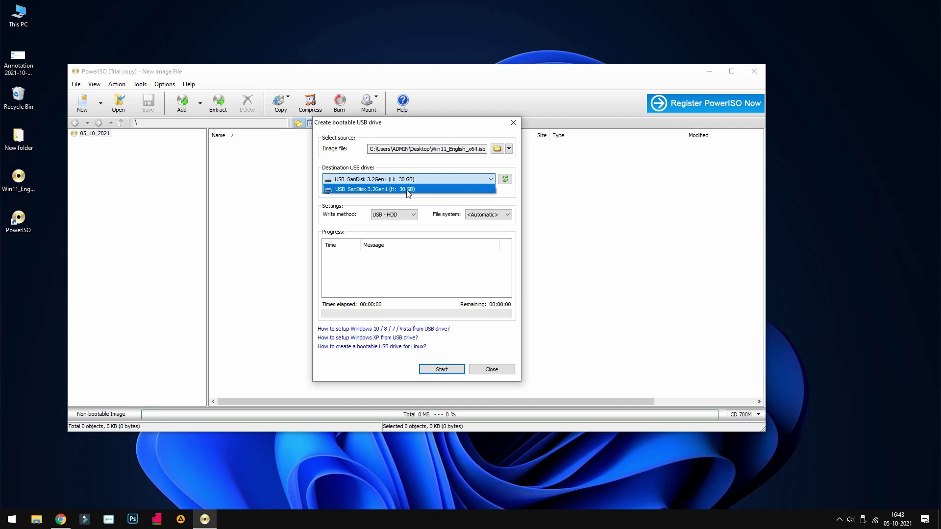
pyautogui.click(407, 190)
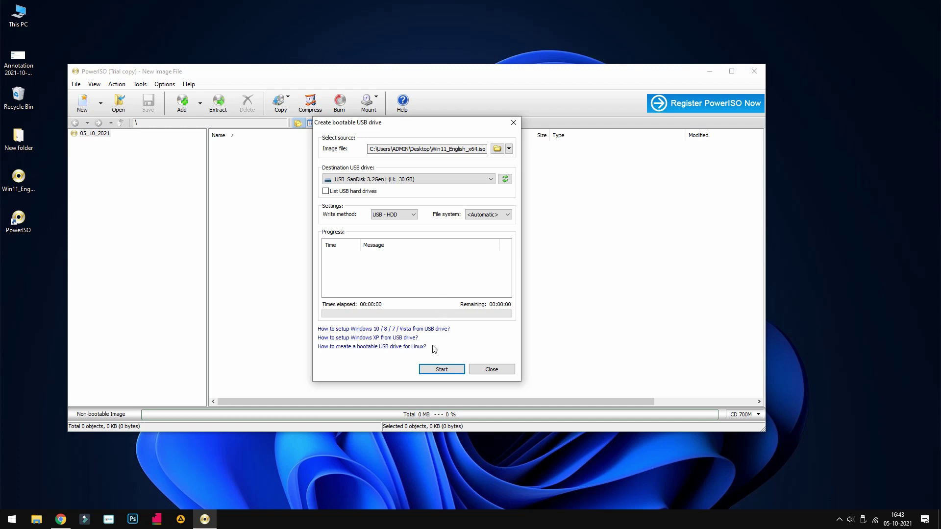
pyautogui.click(434, 372)
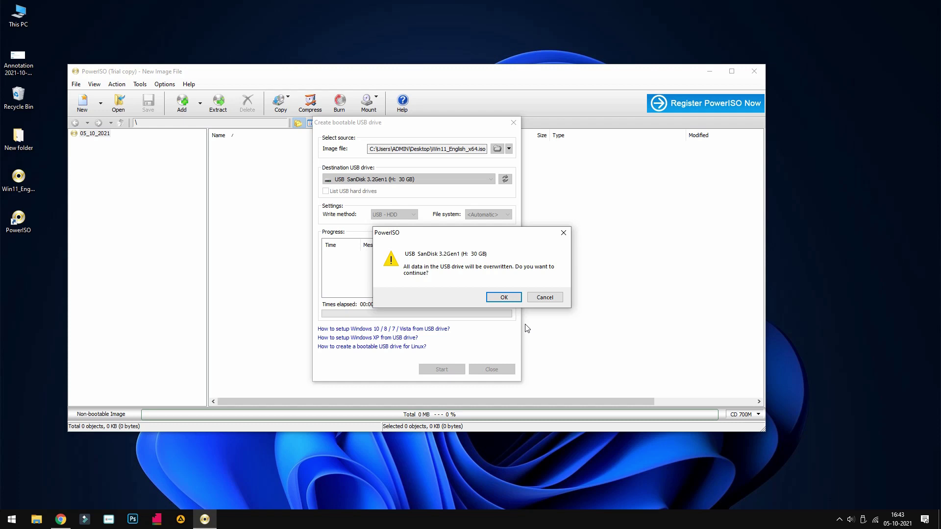
pyautogui.click(497, 302)
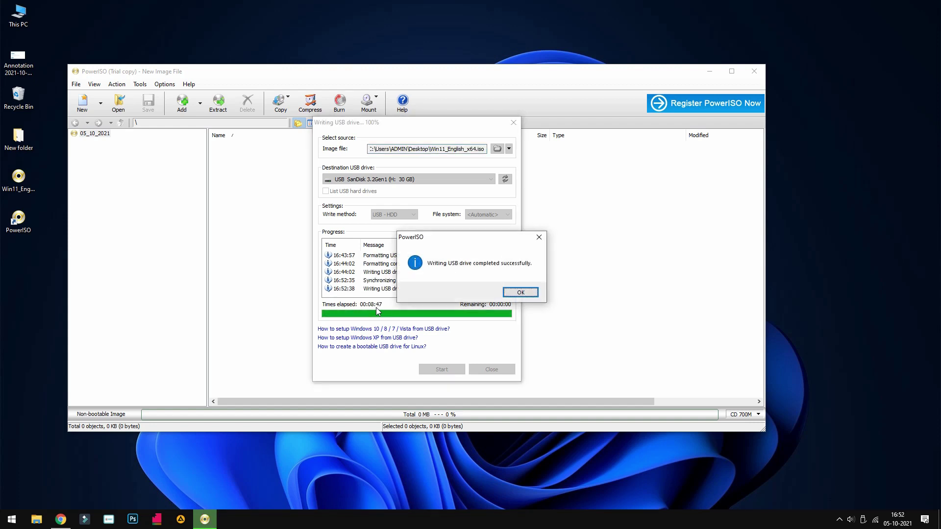
# Dismiss the write-completion notice, then close the bootable USB drive tool and PowerISO
pyautogui.click(520, 292)
pyautogui.click(492, 369)
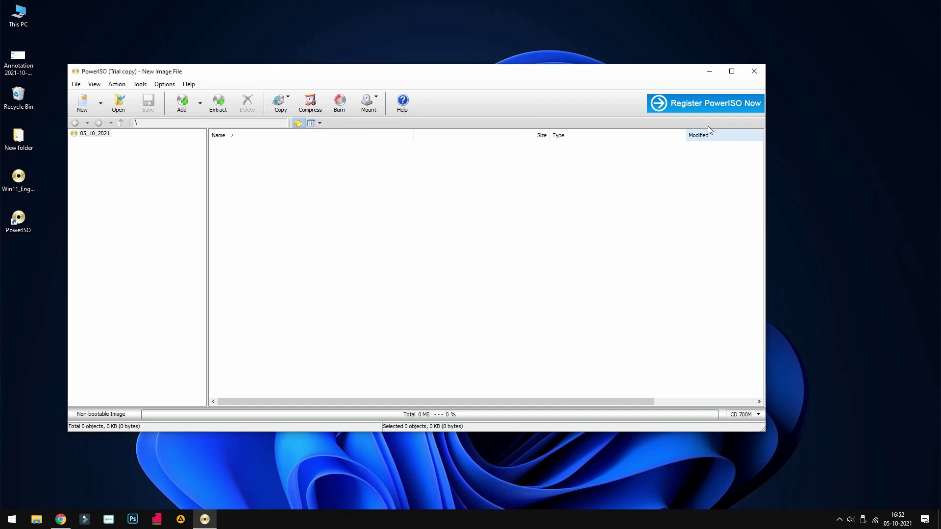
pyautogui.click(754, 72)
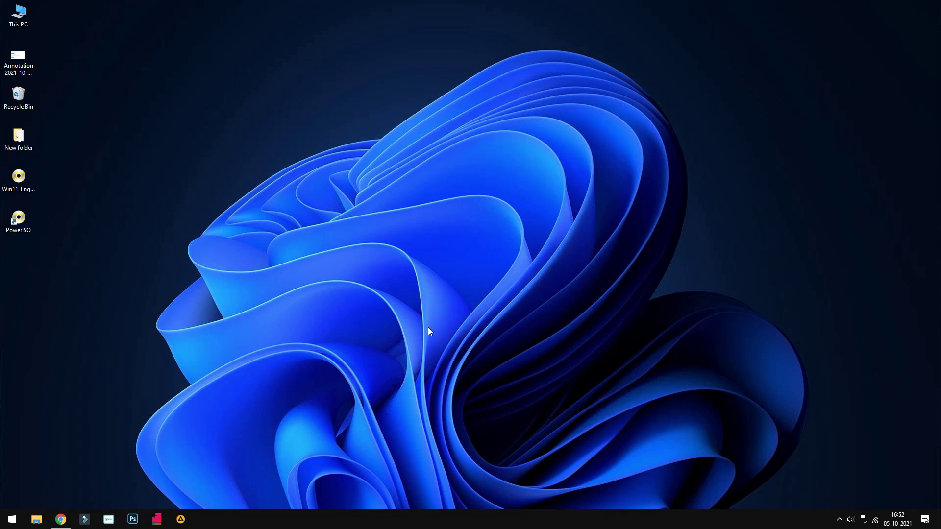
# Switch to File Explorer and open the CCCOMA_X64FRE_EN-US_DV9 (H:) USB drive to examine its files
pyautogui.press('super+e')
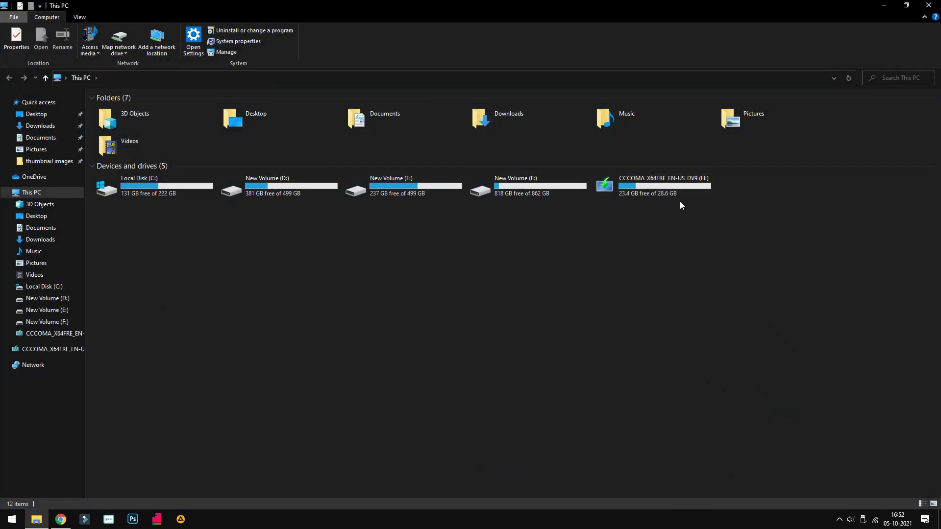
pyautogui.click(626, 198)
pyautogui.doubleClick(616, 199)
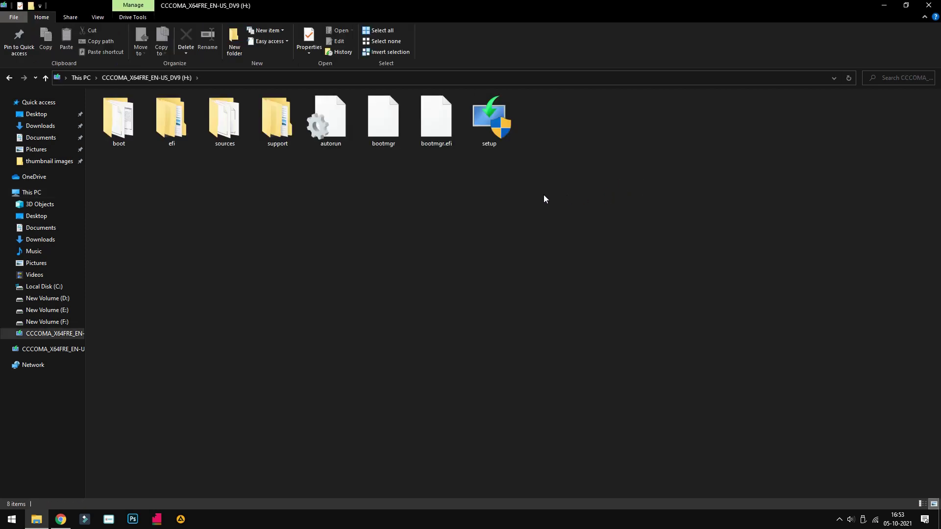